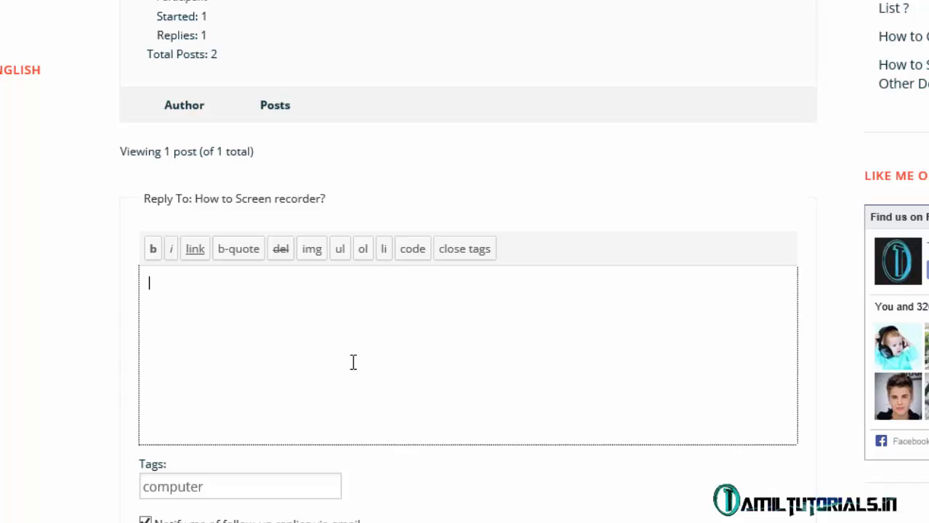
- Switch to the other browser window showing the TT Forum home page and reload it
{"action": "scroll", "coordinate": [353, 363], "scroll_direction": "up", "scroll_amount": 5}
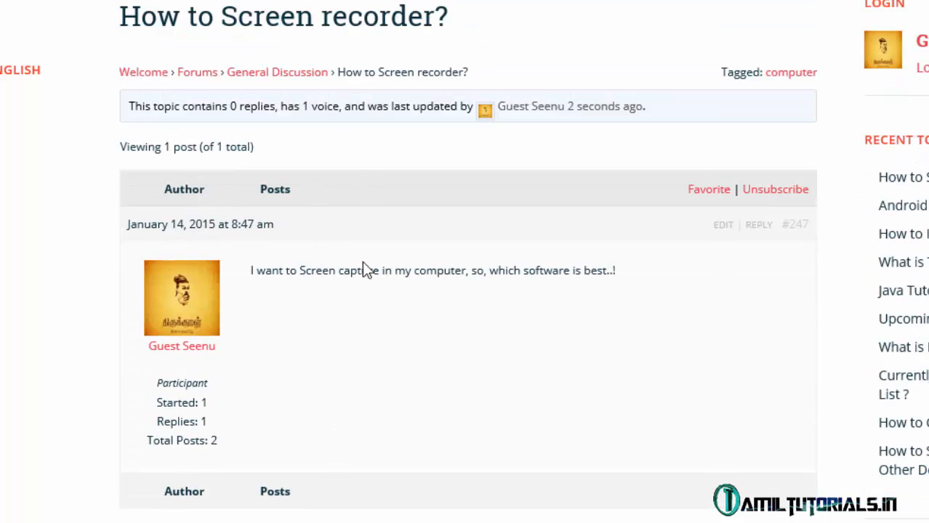
{"action": "scroll", "coordinate": [363, 269], "scroll_direction": "down", "scroll_amount": 3}
{"action": "scroll", "coordinate": [388, 351], "scroll_direction": "down", "scroll_amount": 1}
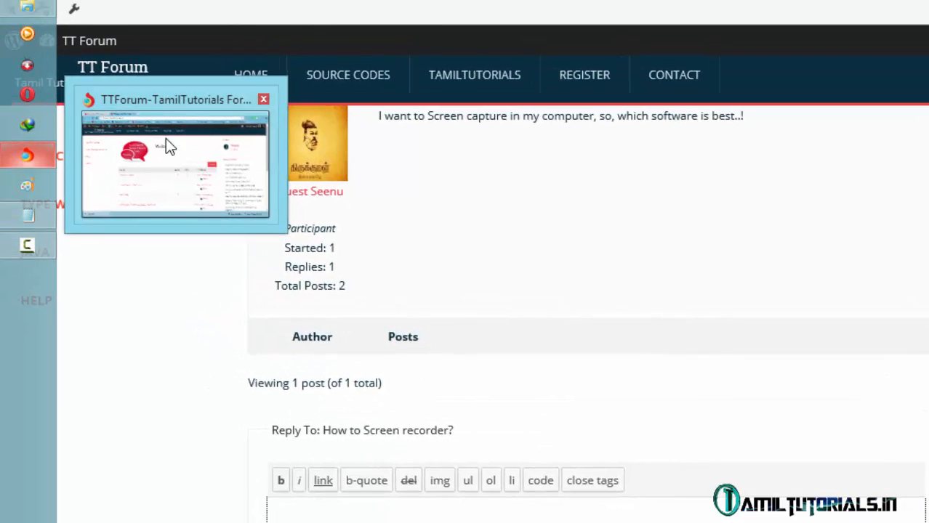
{"action": "left_click", "coordinate": [166, 141]}
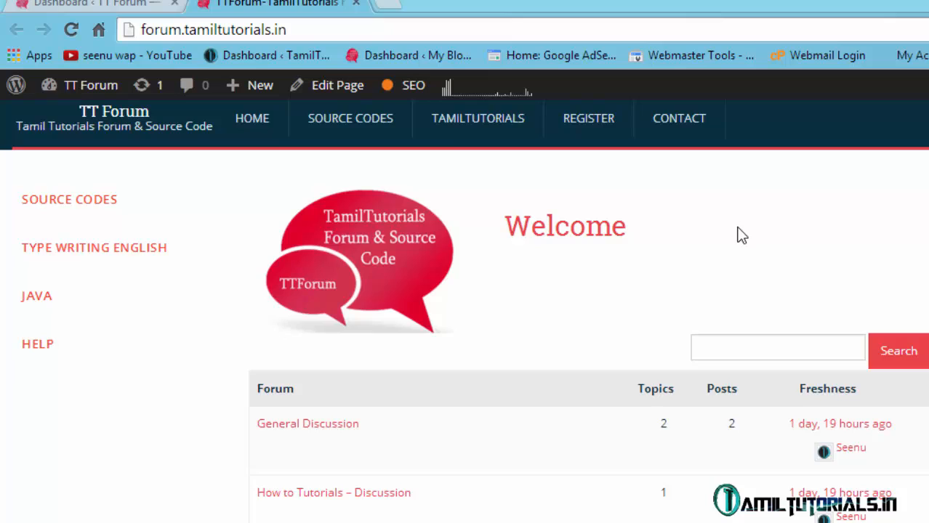
{"action": "scroll", "coordinate": [740, 254], "scroll_direction": "down", "scroll_amount": 3}
{"action": "scroll", "coordinate": [625, 308], "scroll_direction": "up", "scroll_amount": 1}
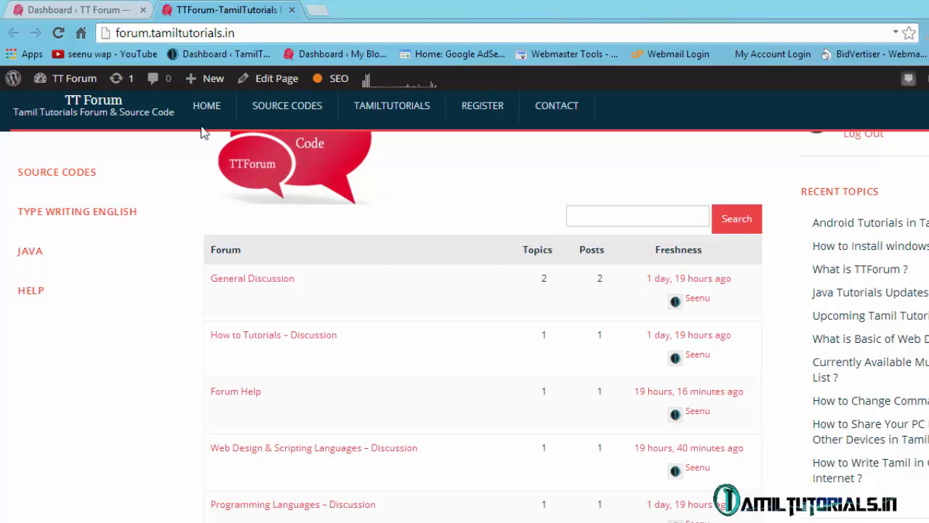
{"action": "left_click", "coordinate": [58, 32]}
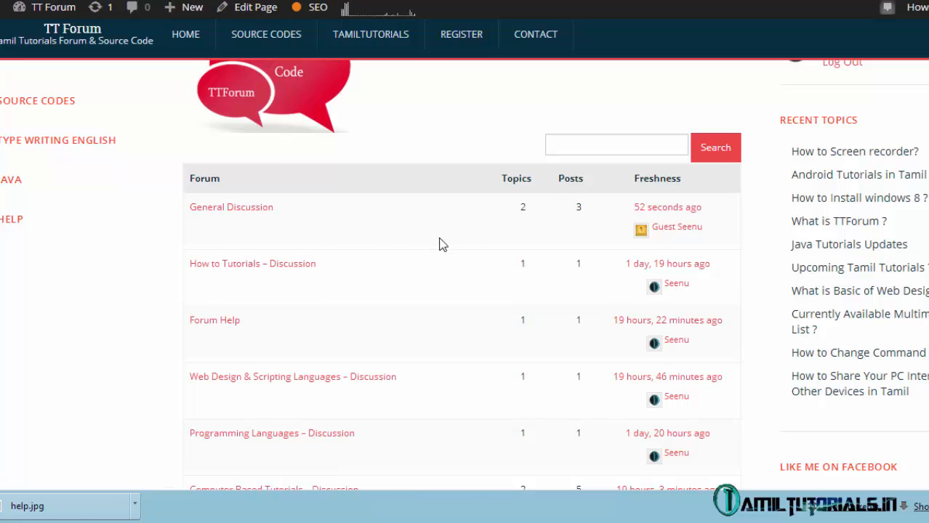
- Open the "How to Screen recorder?" topic in the General Discussion forum and read its question
{"action": "left_click", "coordinate": [654, 286]}
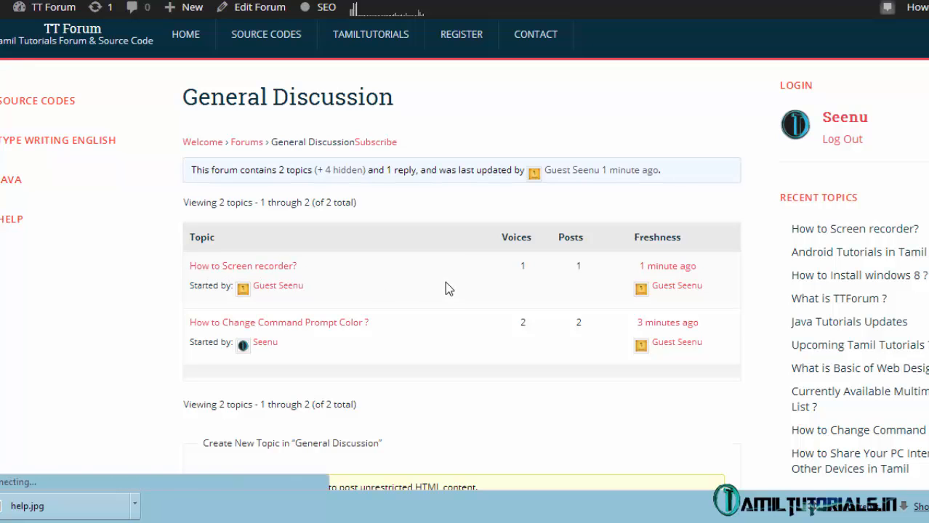
{"action": "scroll", "coordinate": [459, 314], "scroll_direction": "down", "scroll_amount": 3}
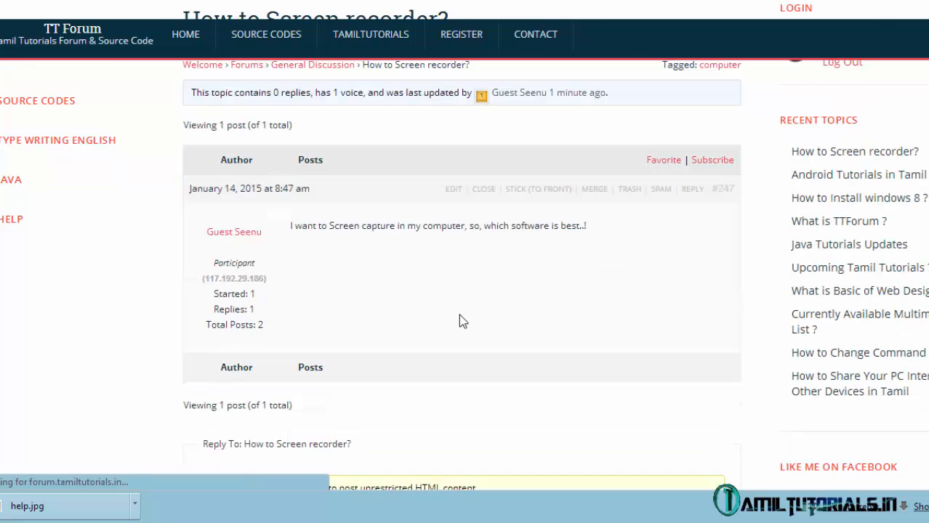
{"action": "left_click_drag", "start_coordinate": [278, 142], "coordinate": [567, 222]}
{"action": "left_click", "coordinate": [392, 182]}
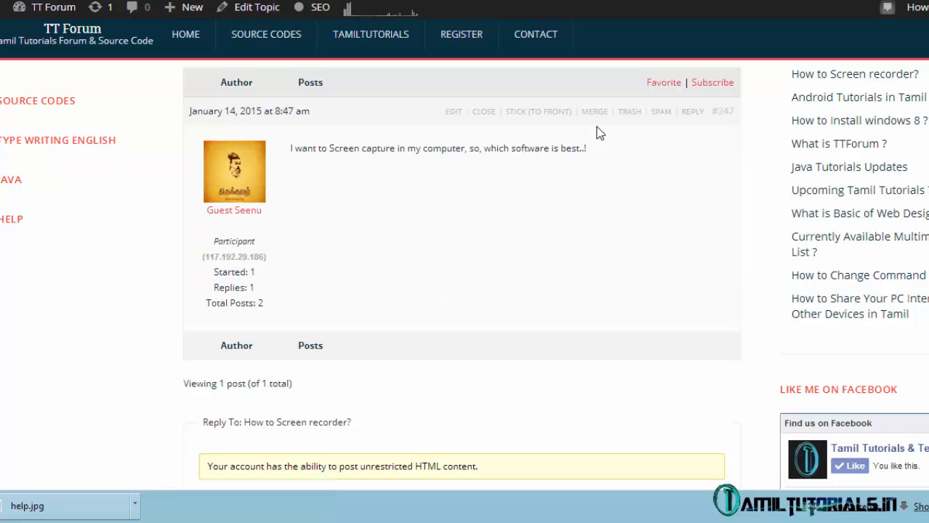
- Write the reply "Try BSR , Camtasia" to the "How to Screen recorder?" topic and submit it
{"action": "scroll", "coordinate": [590, 218], "scroll_direction": "down", "scroll_amount": 4}
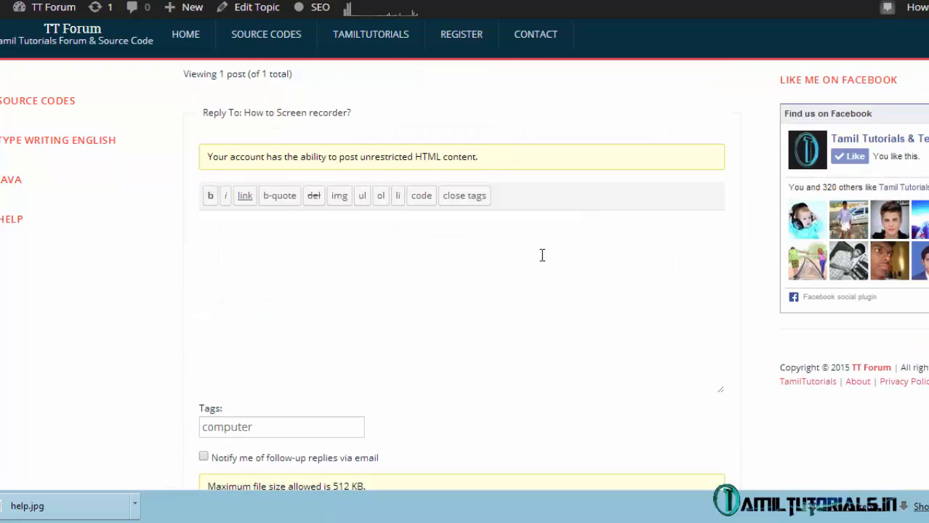
{"action": "left_click", "coordinate": [391, 277]}
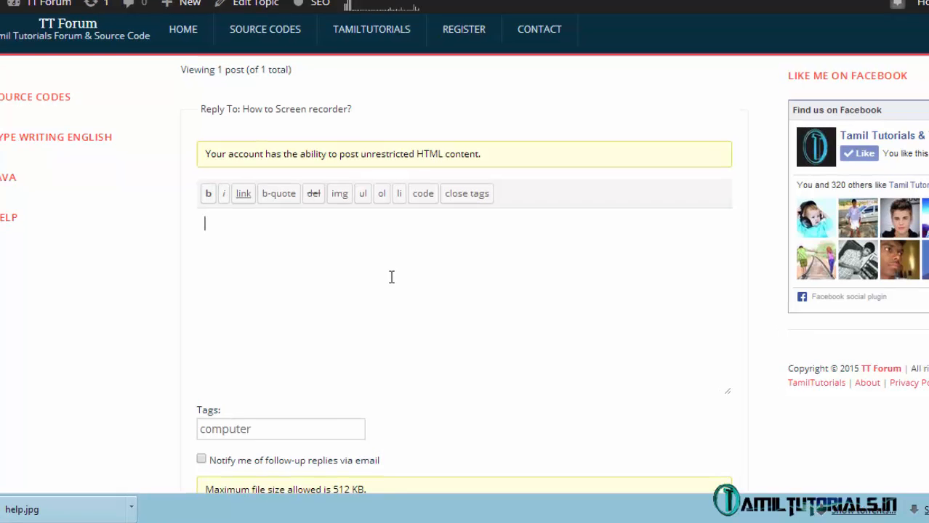
{"action": "left_click", "coordinate": [251, 433]}
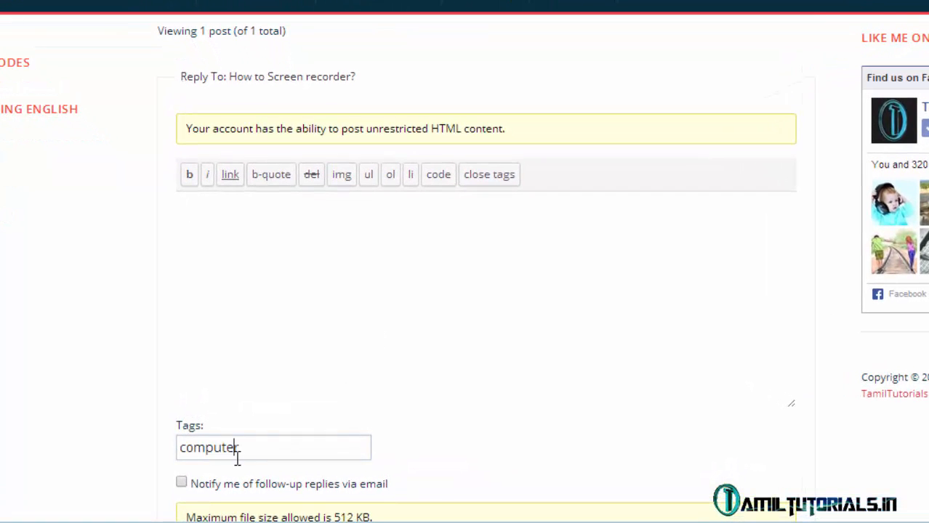
{"action": "scroll", "coordinate": [542, 375], "scroll_direction": "up", "scroll_amount": 7}
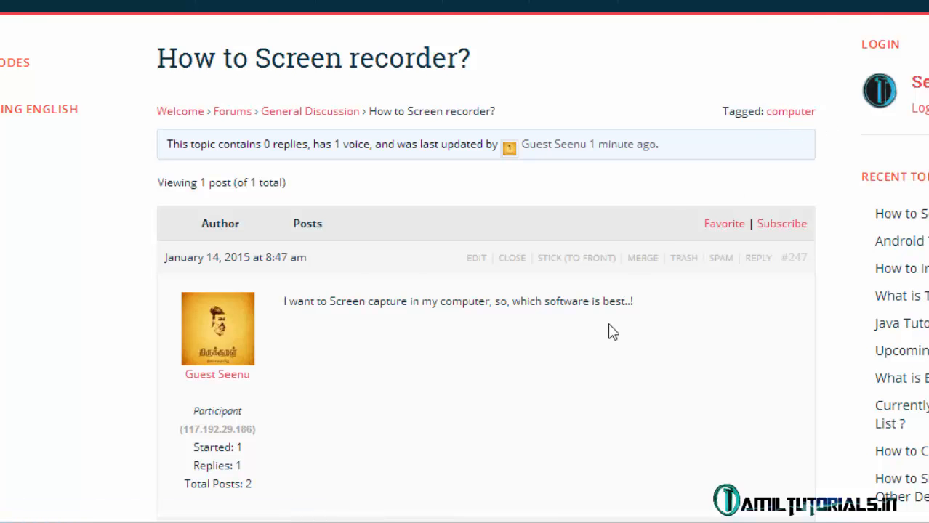
{"action": "scroll", "coordinate": [610, 330], "scroll_direction": "down", "scroll_amount": 5}
{"action": "scroll", "coordinate": [265, 342], "scroll_direction": "down", "scroll_amount": 1}
{"action": "scroll", "coordinate": [270, 344], "scroll_direction": "up", "scroll_amount": 6}
{"action": "scroll", "coordinate": [469, 327], "scroll_direction": "down", "scroll_amount": 6}
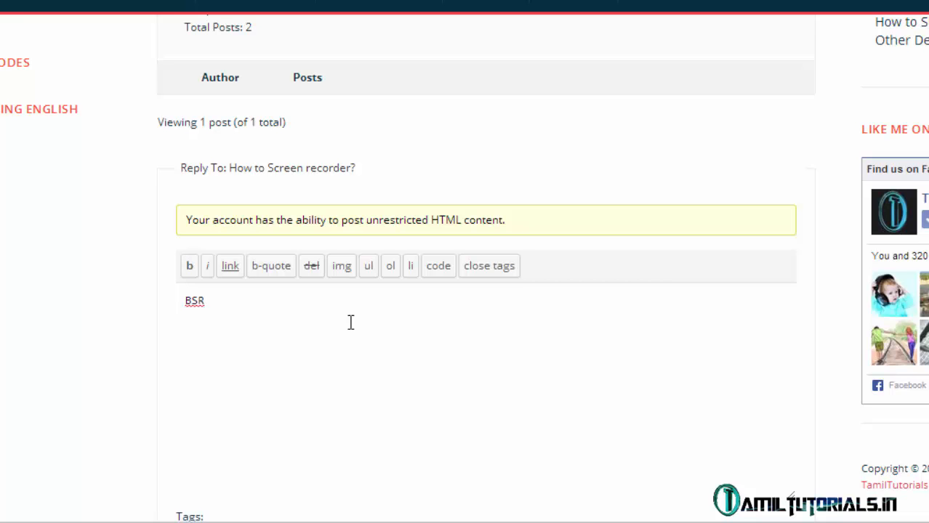
{"action": "type", "text": "."}
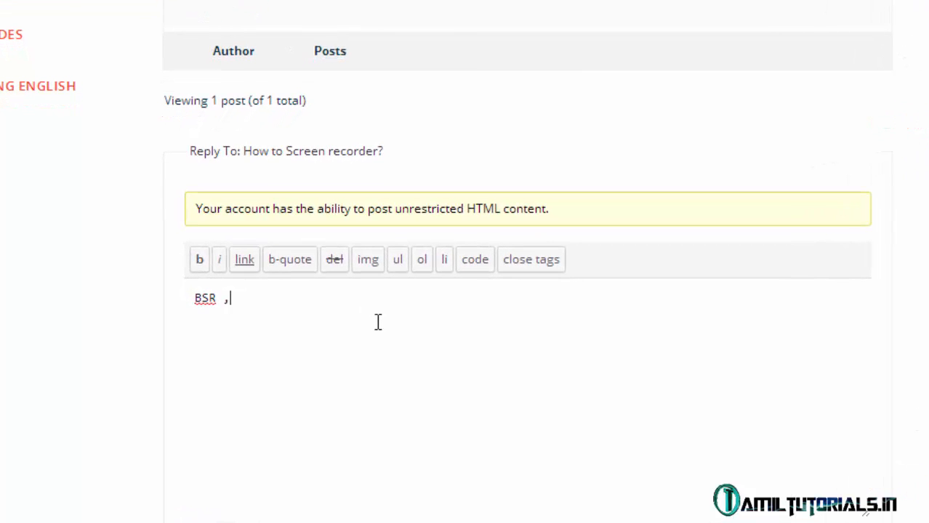
{"action": "type", "text": " Camtasia"}
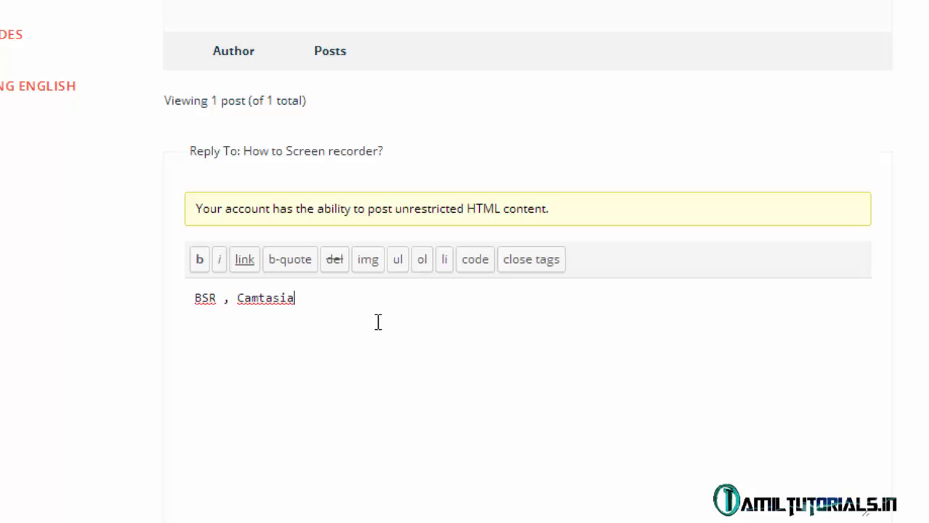
{"action": "type", "text": "Try"}
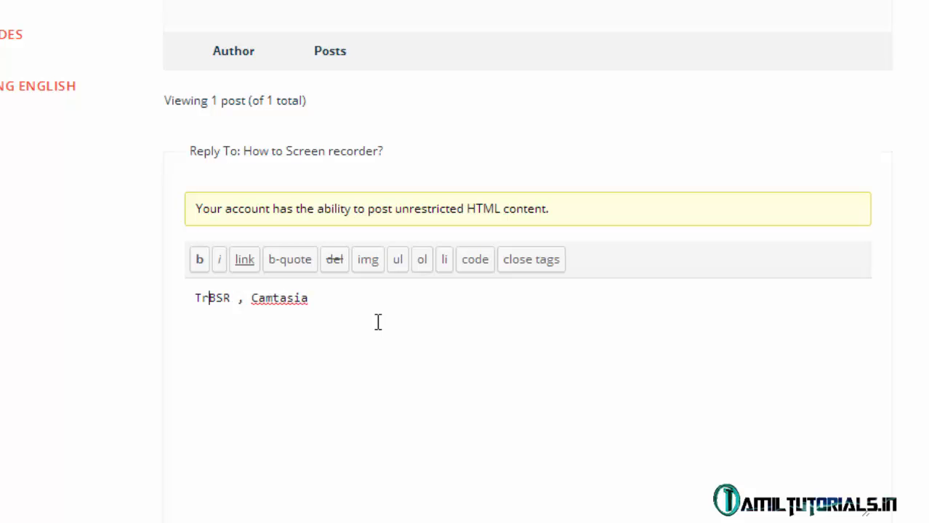
{"action": "left_click", "coordinate": [378, 322]}
{"action": "scroll", "coordinate": [378, 322], "scroll_direction": "down", "scroll_amount": 5}
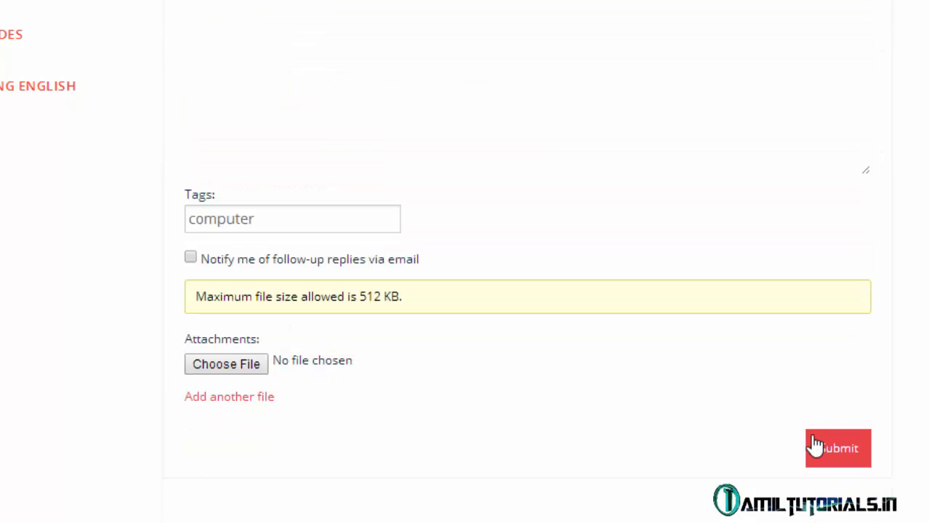
{"action": "left_click", "coordinate": [846, 446]}
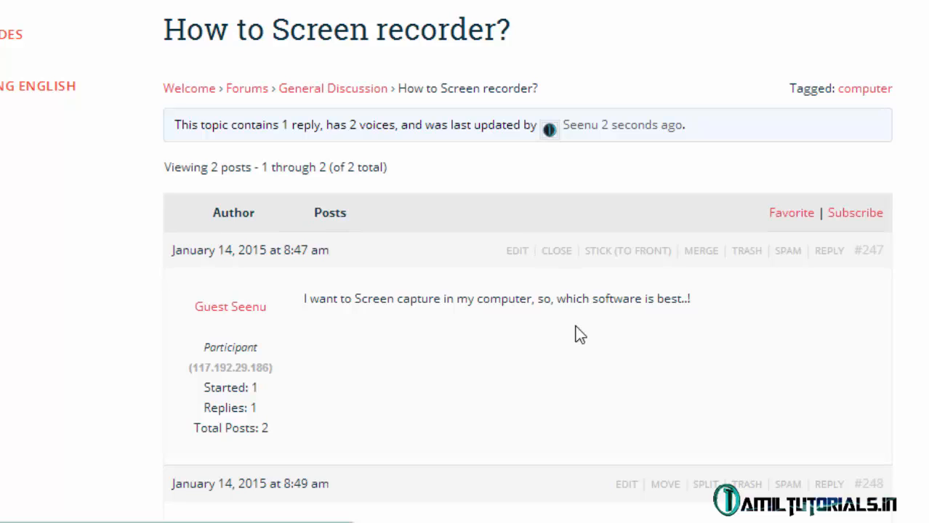
- Review the submitted reply and its author details beneath the original screen capture question
{"action": "scroll", "coordinate": [574, 334], "scroll_direction": "down", "scroll_amount": 10}
{"action": "scroll", "coordinate": [564, 334], "scroll_direction": "up", "scroll_amount": 4}
{"action": "scroll", "coordinate": [472, 291], "scroll_direction": "up", "scroll_amount": 7}
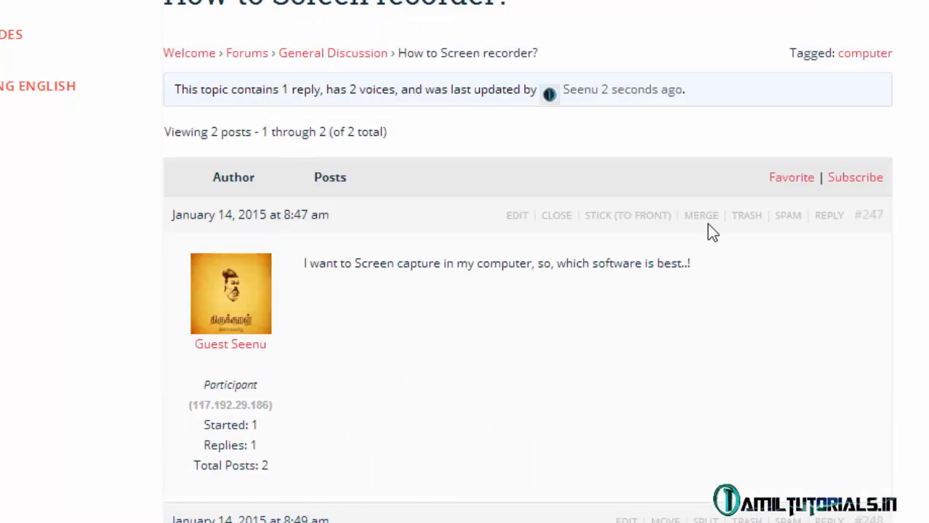
{"action": "scroll", "coordinate": [472, 334], "scroll_direction": "down", "scroll_amount": 4}
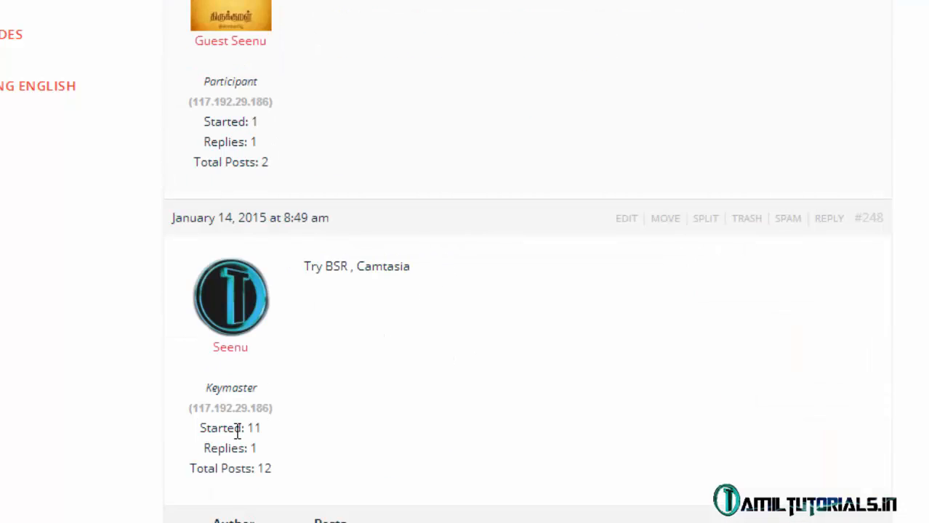
{"action": "scroll", "coordinate": [221, 426], "scroll_direction": "up", "scroll_amount": 1}
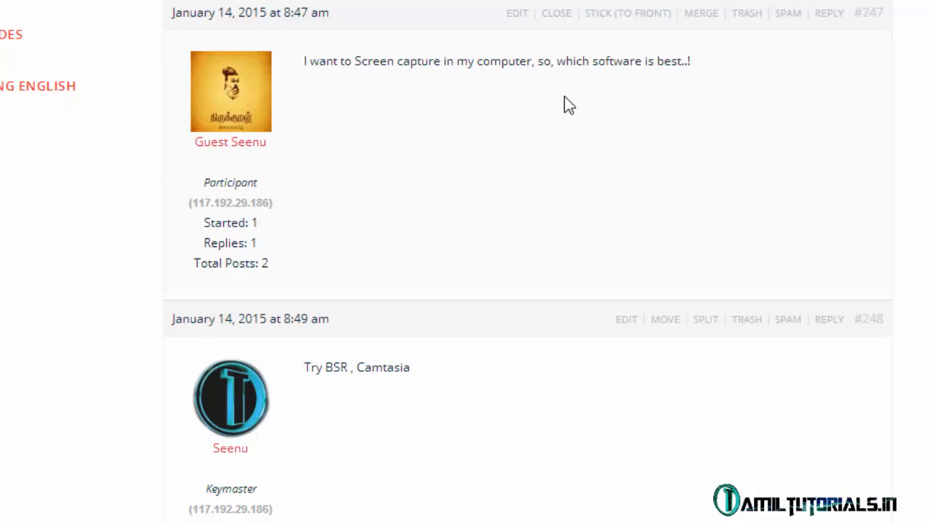
{"action": "scroll", "coordinate": [519, 361], "scroll_direction": "down", "scroll_amount": 2}
{"action": "scroll", "coordinate": [519, 361], "scroll_direction": "up", "scroll_amount": 4}
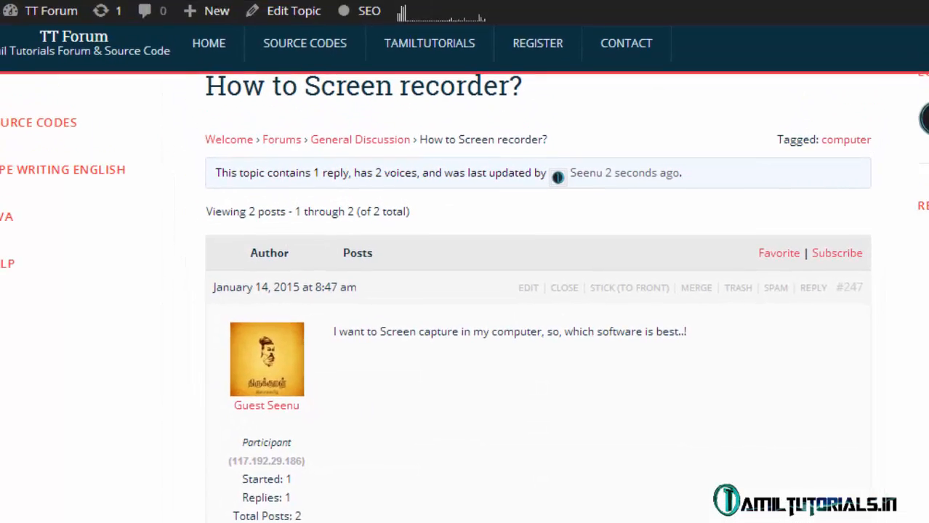
- Switch to the Internet Explorer window with the guest account and reload the "How to Screen recorder?" topic
{"action": "mouse_move", "coordinate": [6, 40]}
{"action": "left_click", "coordinate": [25, 9]}
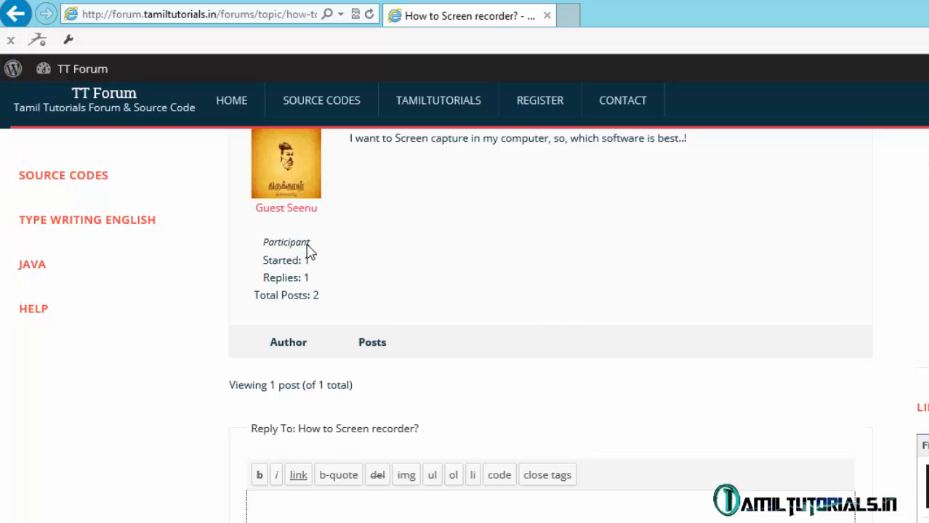
{"action": "scroll", "coordinate": [538, 338], "scroll_direction": "up", "scroll_amount": 4}
{"action": "scroll", "coordinate": [539, 338], "scroll_direction": "down", "scroll_amount": 4}
{"action": "scroll", "coordinate": [377, 484], "scroll_direction": "up", "scroll_amount": 4}
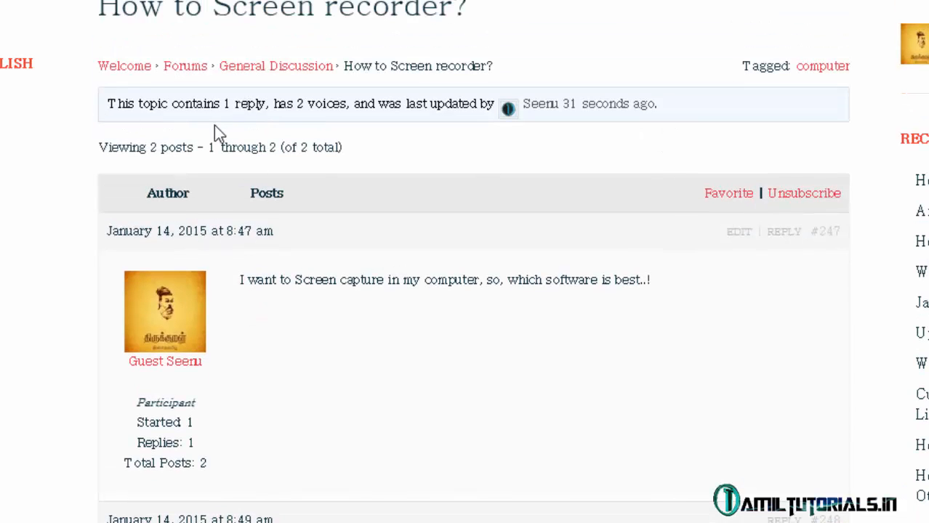
- Examine the question, the reply and the reply form of the topic from the guest account
{"action": "scroll", "coordinate": [326, 226], "scroll_direction": "down", "scroll_amount": 3}
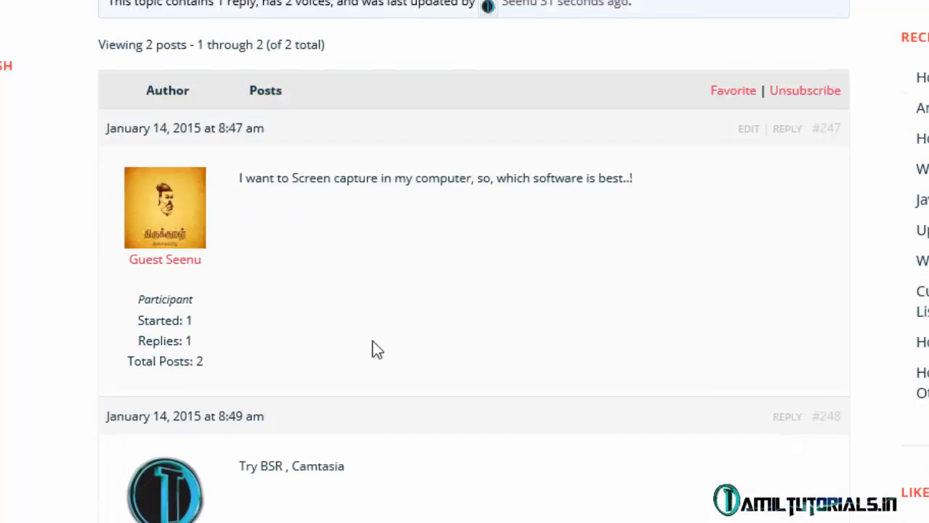
{"action": "scroll", "coordinate": [342, 464], "scroll_direction": "down", "scroll_amount": 12}
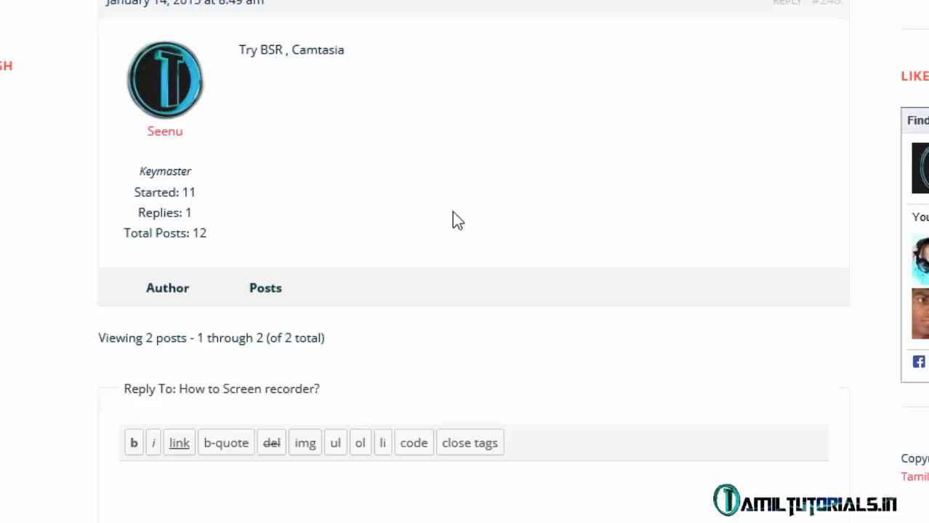
{"action": "scroll", "coordinate": [452, 219], "scroll_direction": "down", "scroll_amount": 9}
{"action": "scroll", "coordinate": [452, 219], "scroll_direction": "up", "scroll_amount": 18}
{"action": "scroll", "coordinate": [452, 219], "scroll_direction": "down", "scroll_amount": 15}
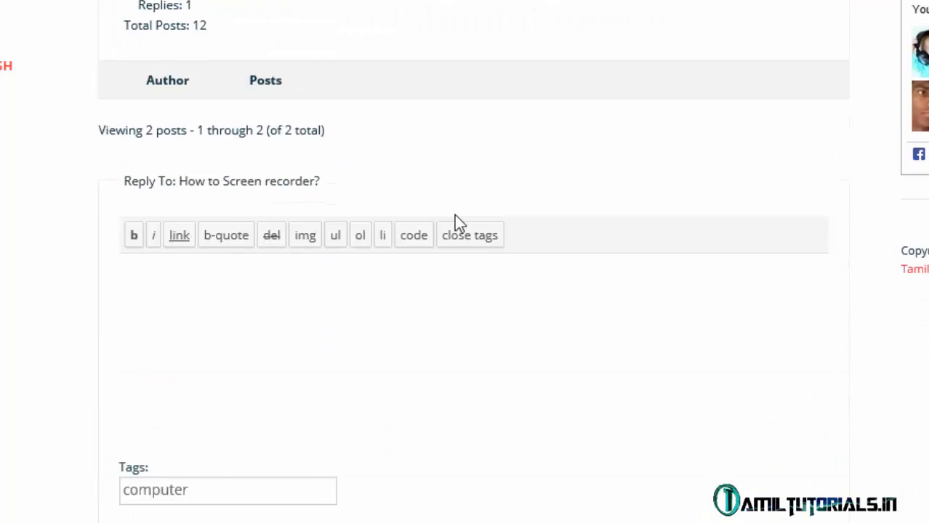
{"action": "scroll", "coordinate": [454, 216], "scroll_direction": "up", "scroll_amount": 15}
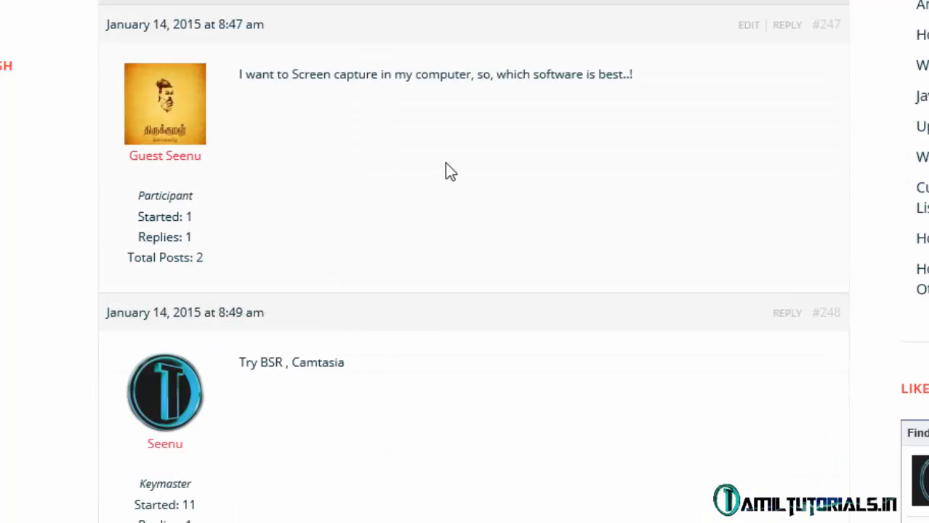
{"action": "scroll", "coordinate": [444, 170], "scroll_direction": "up", "scroll_amount": 3}
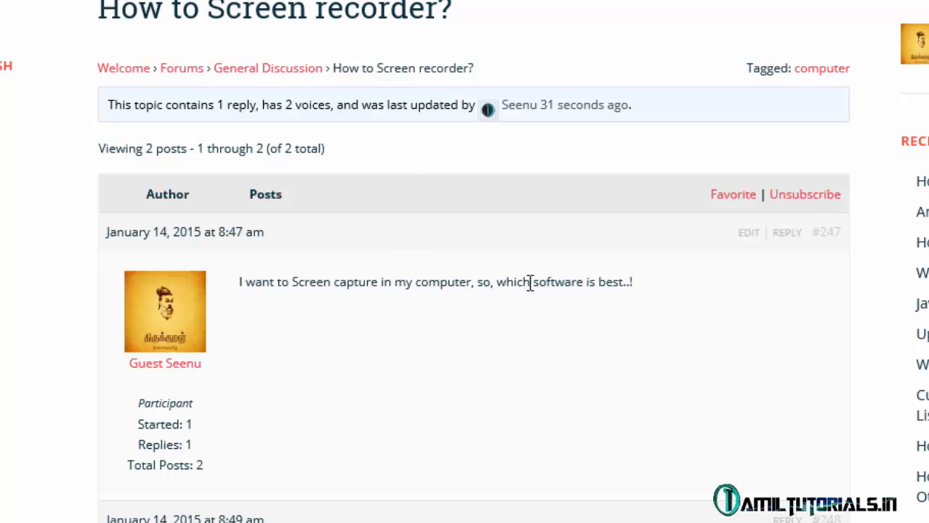
{"action": "scroll", "coordinate": [527, 287], "scroll_direction": "down", "scroll_amount": 6}
{"action": "scroll", "coordinate": [528, 294], "scroll_direction": "up", "scroll_amount": 6}
- Highlight the topic title, then return to the forum home page and view the forum list
{"action": "left_click_drag", "start_coordinate": [138, 6], "coordinate": [102, 10]}
{"action": "left_click", "coordinate": [662, 6]}
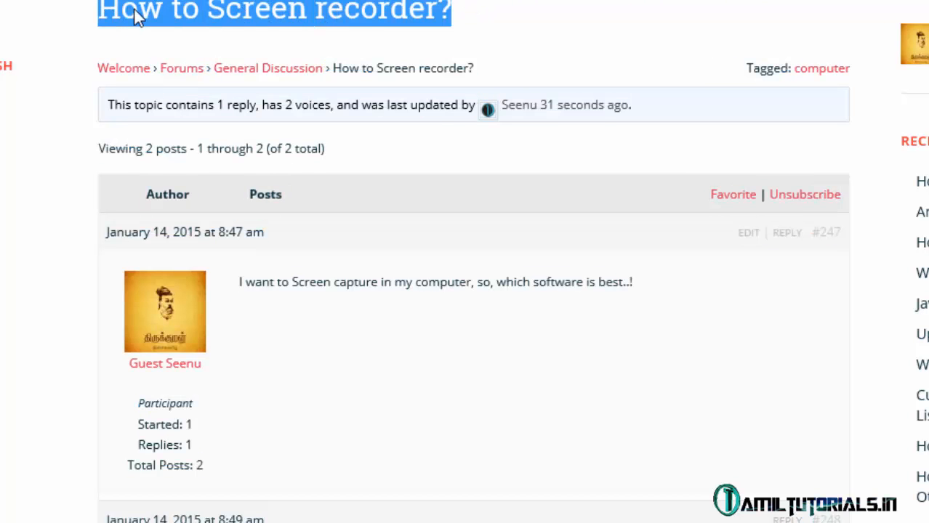
{"action": "left_click", "coordinate": [545, 12]}
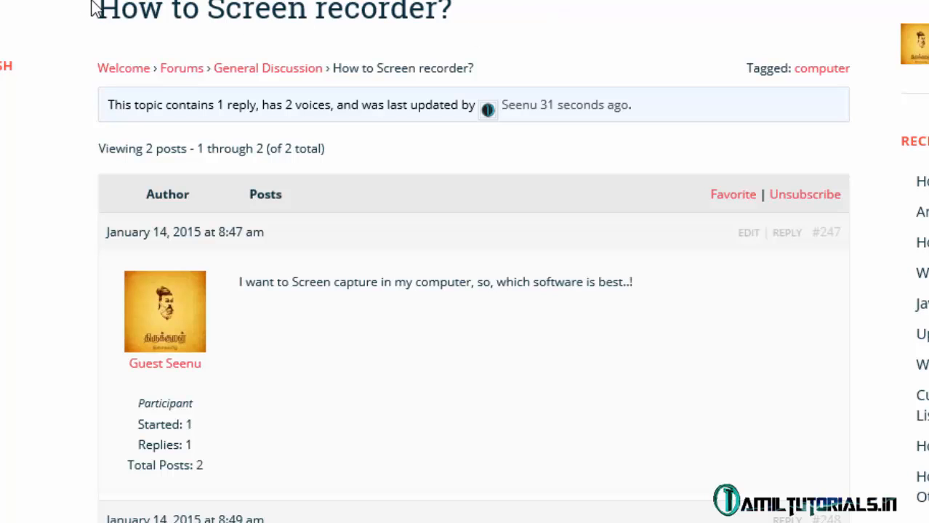
{"action": "left_click_drag", "start_coordinate": [91, 8], "coordinate": [451, 10]}
{"action": "left_click", "coordinate": [497, 31]}
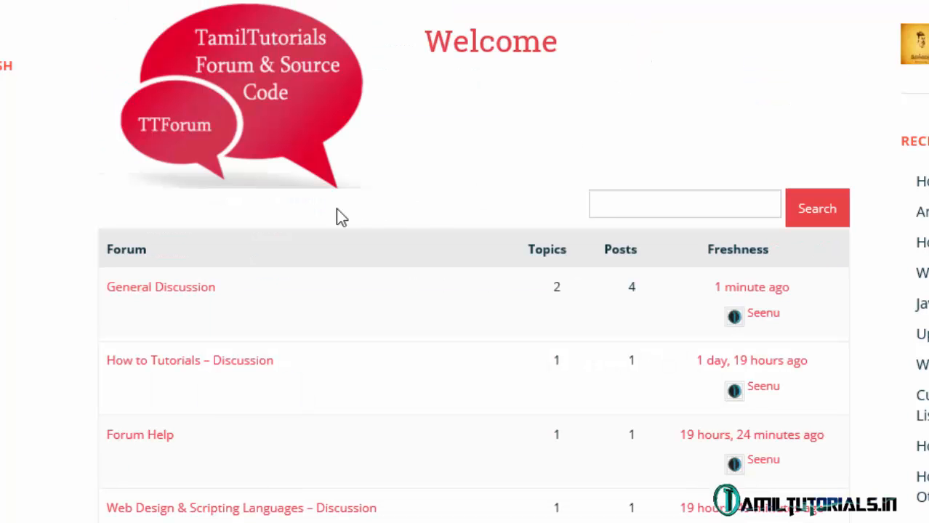
{"action": "scroll", "coordinate": [207, 283], "scroll_direction": "down", "scroll_amount": 2}
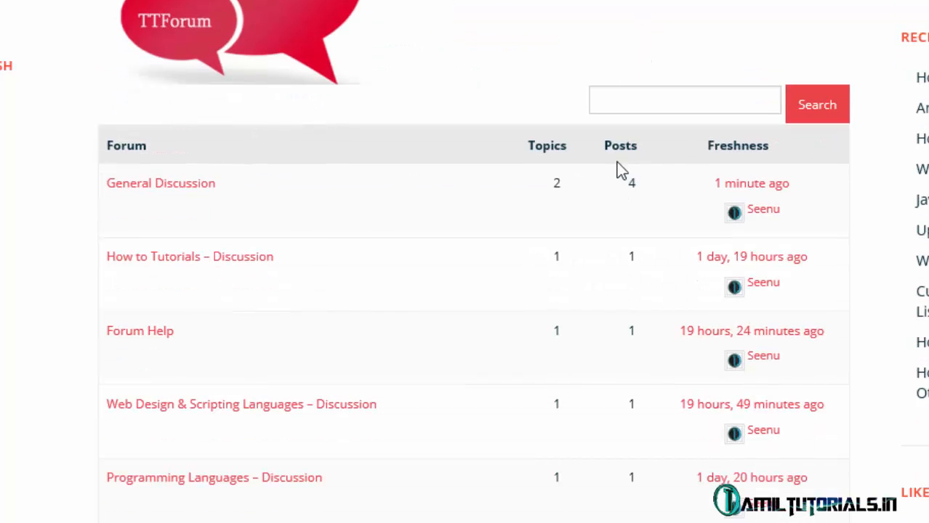